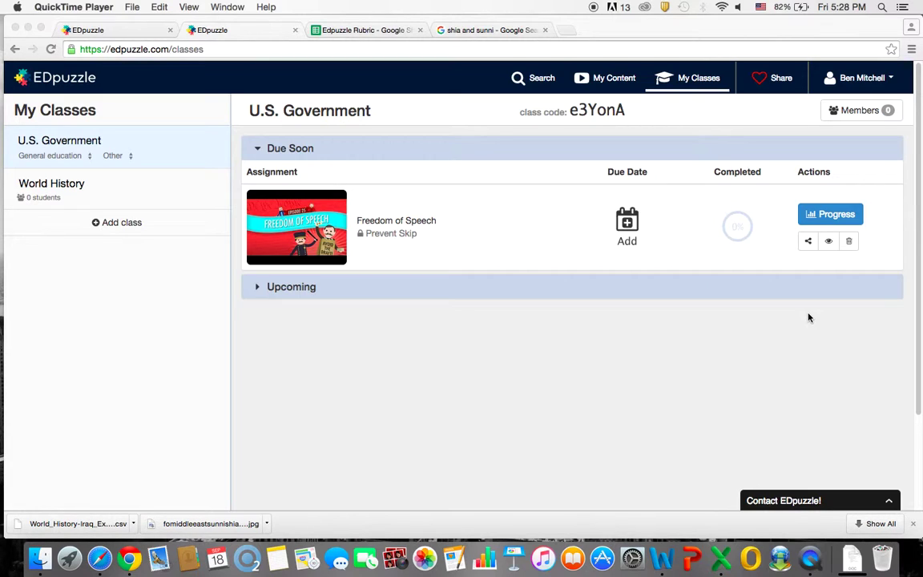
Step: Preview the Freedom of Speech assignment as a student, trying to skip ahead in the playing video, and return to the class page
left_click(830, 289)
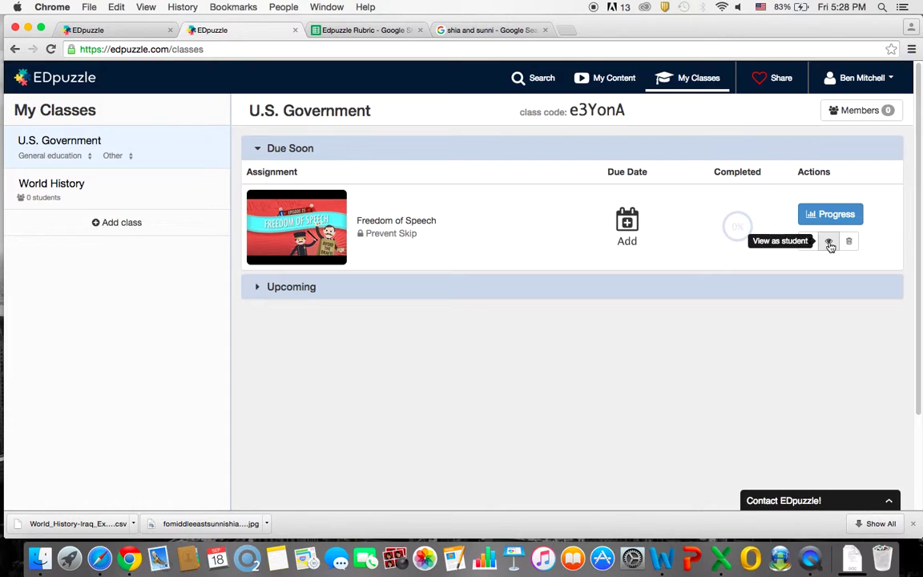
left_click(830, 243)
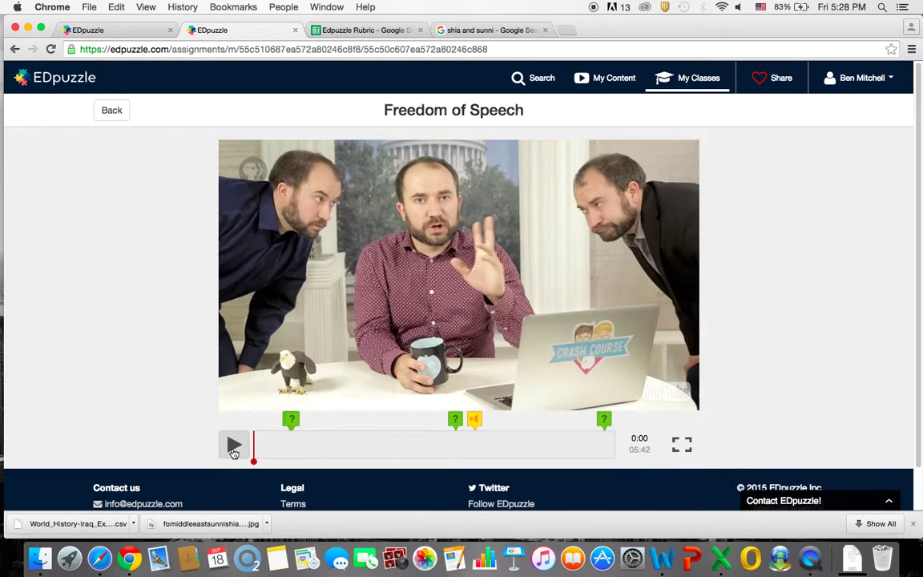
left_click(233, 450)
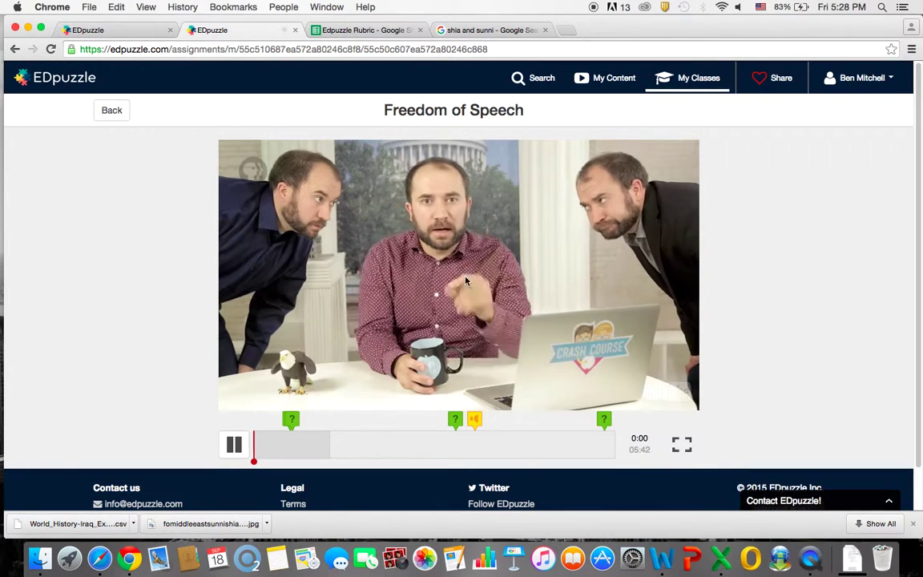
left_click(316, 445)
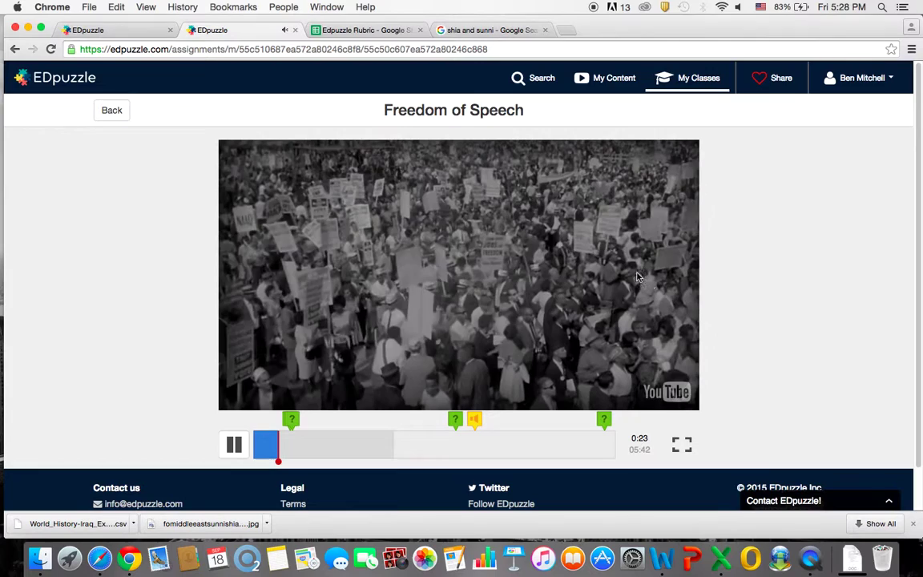
left_click(113, 112)
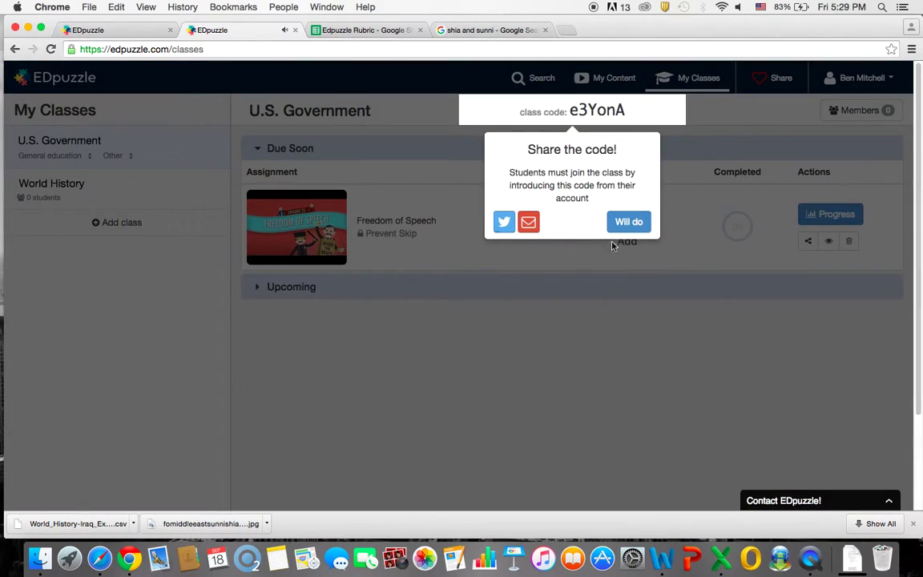
left_click(629, 224)
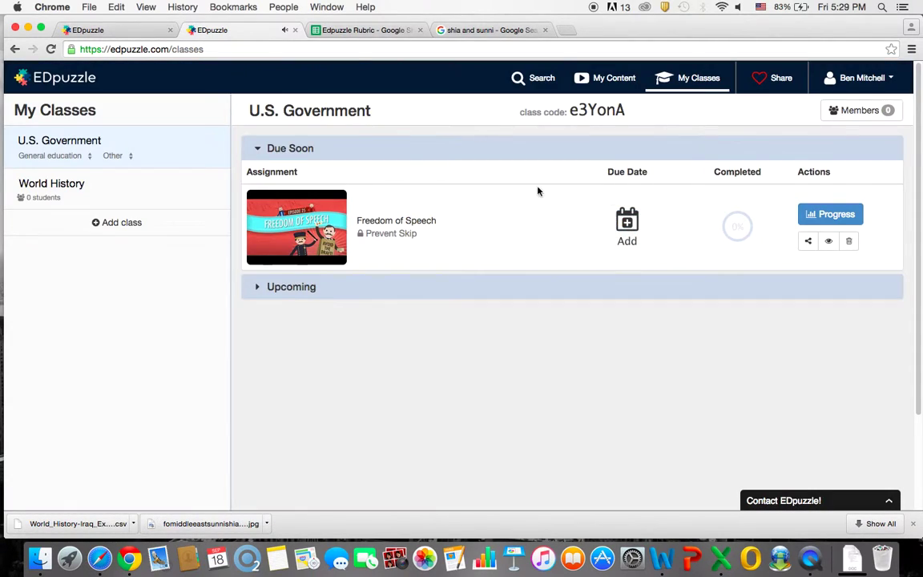
Step: Review the Me (Teacher) results in the progress report of World History's Iraq Explained assignment, then return to the class progress
left_click(85, 33)
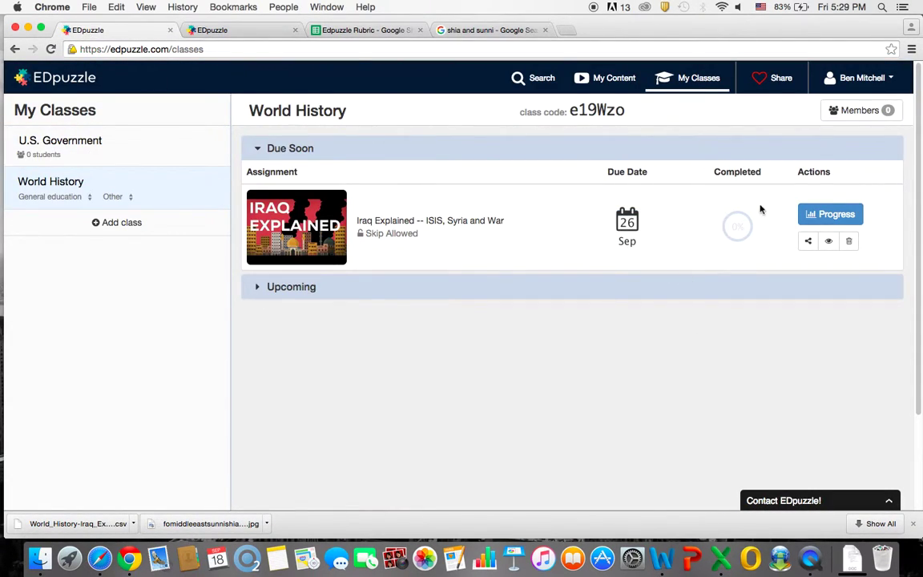
left_click(839, 216)
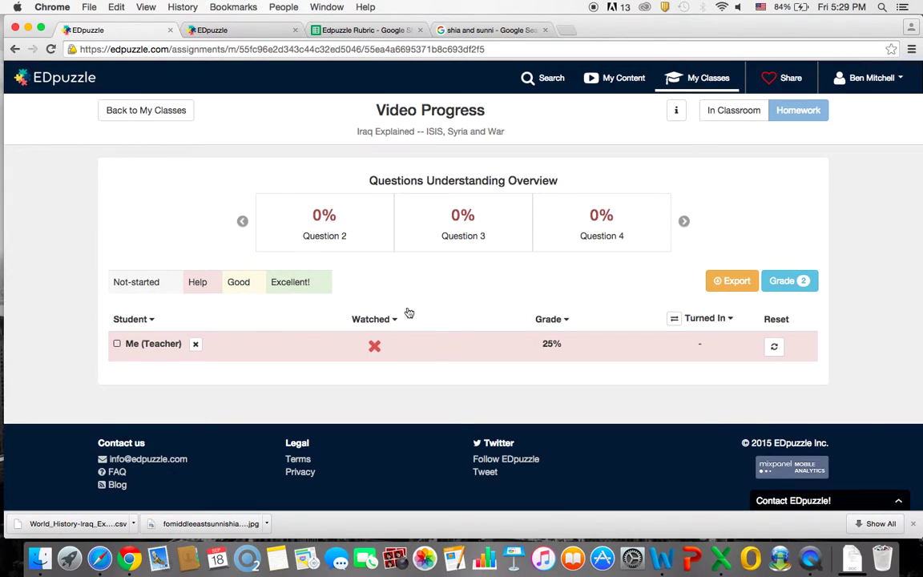
mouse_move(379, 351)
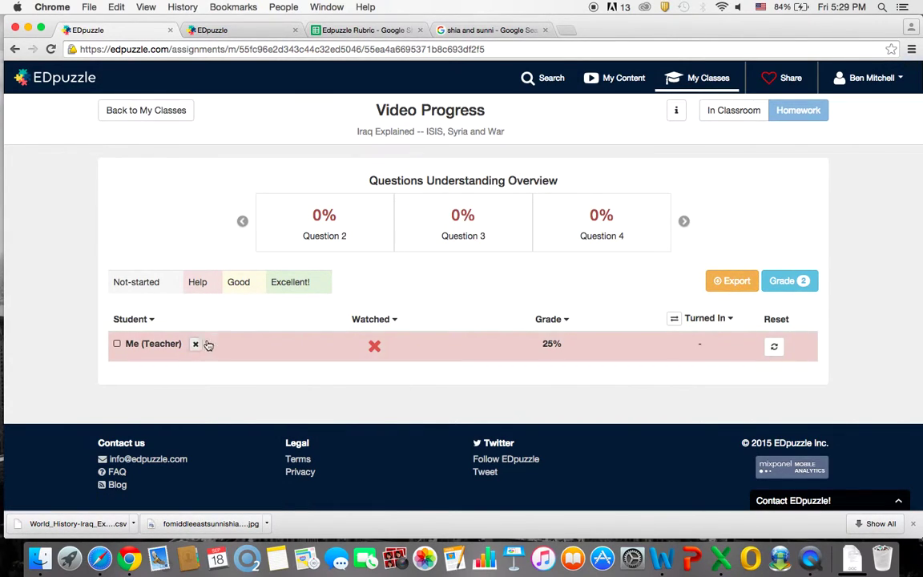
left_click(240, 351)
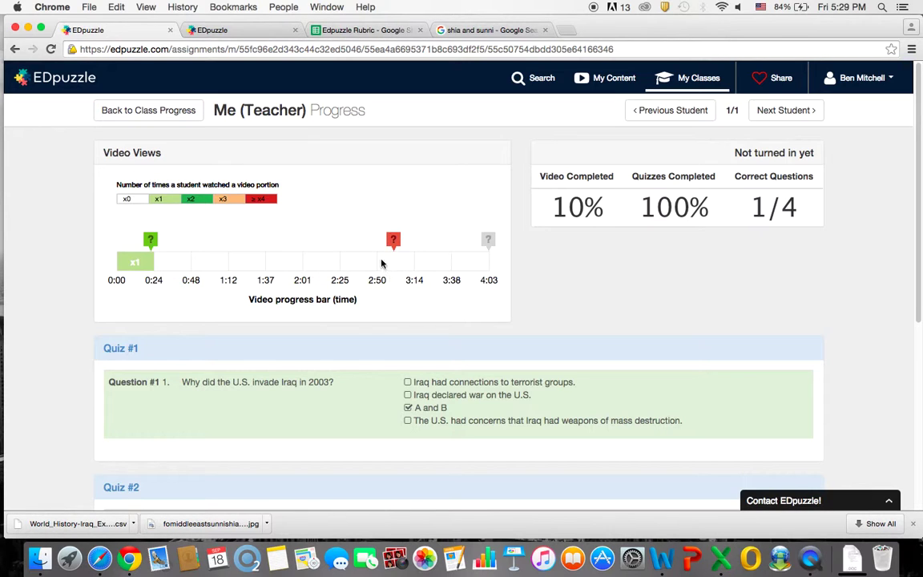
scroll(375, 329, "down", 5)
scroll(457, 342, "up", 5)
left_click(150, 102)
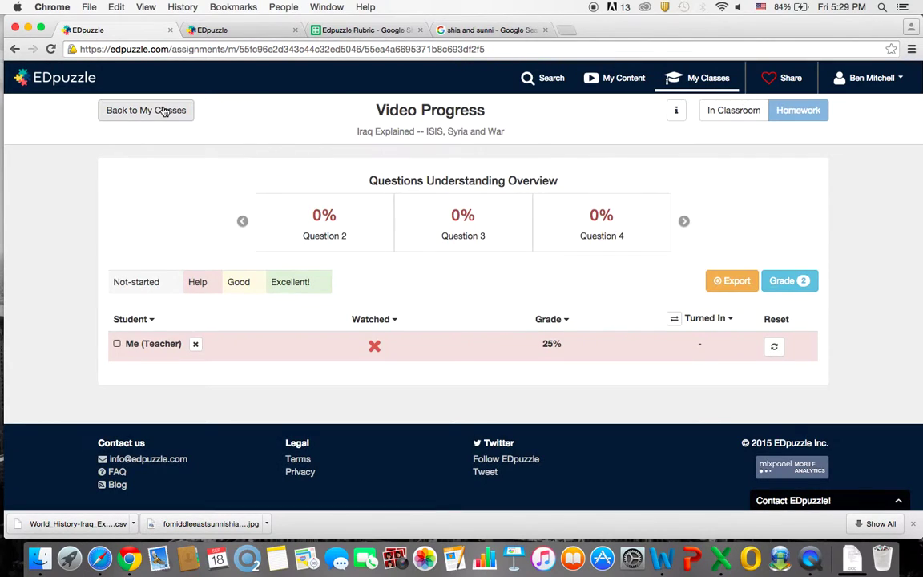
Step: Grade the open answer "Because they were mean." to the Al-Qaeda and Saudi Arabia question as incorrect
left_click(794, 286)
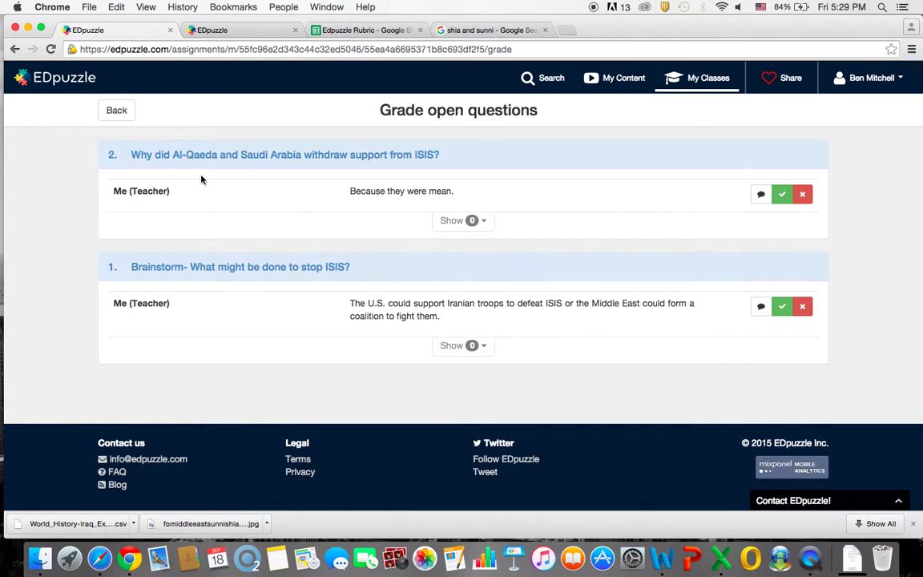
left_click_drag(128, 151, 377, 163)
left_click(127, 188)
double_click(143, 191)
left_click(196, 198)
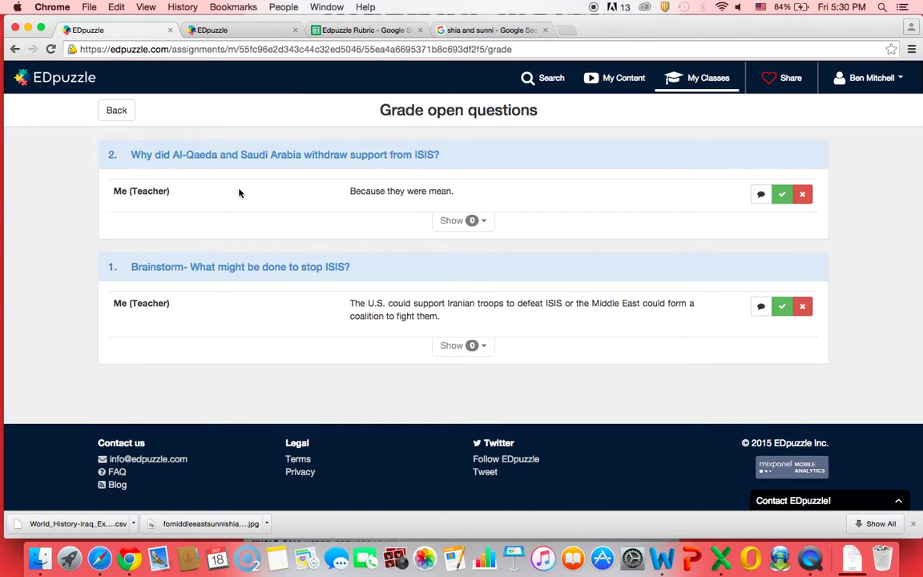
left_click_drag(347, 191, 549, 184)
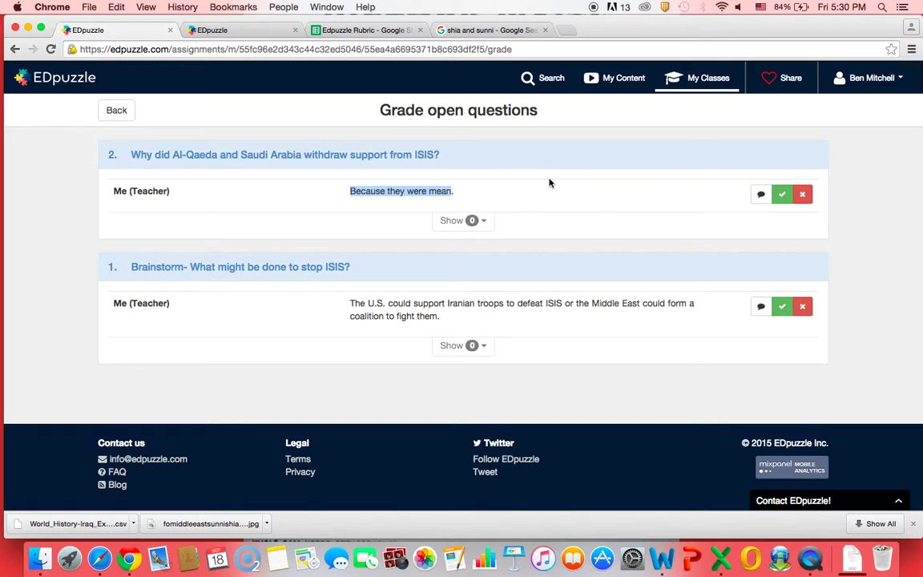
left_click(803, 195)
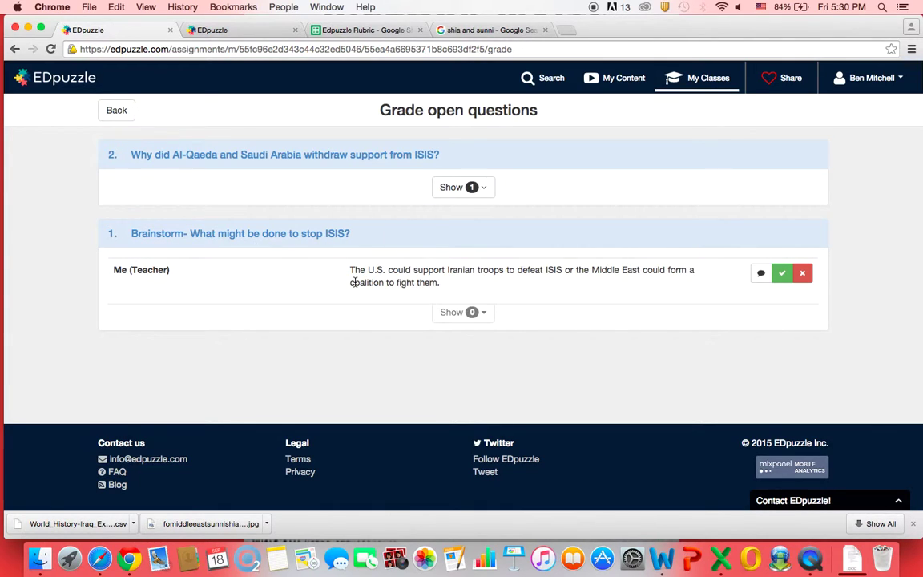
Step: Grade the open answer to the brainstorm question about stopping ISIS as correct and return to the video progress overview
left_click_drag(351, 272, 500, 282)
left_click(781, 273)
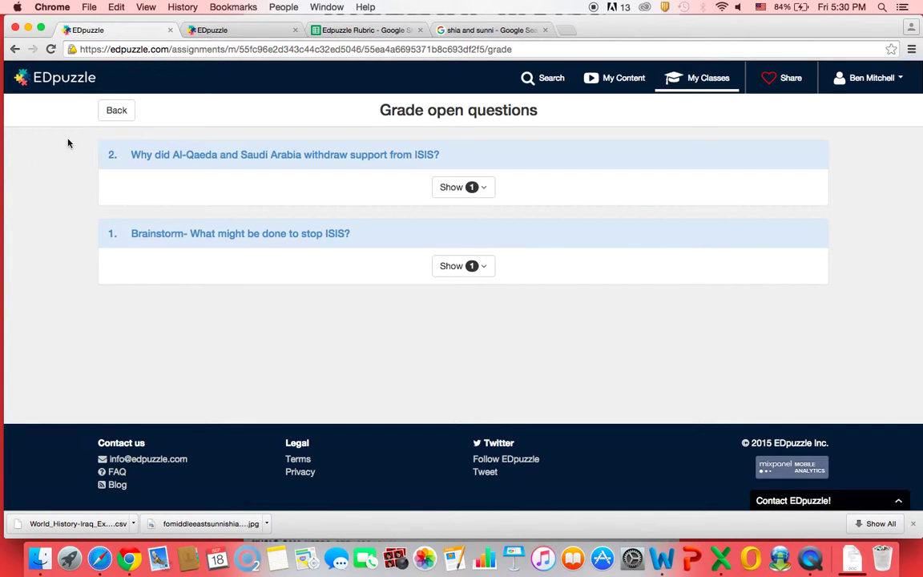
left_click(119, 112)
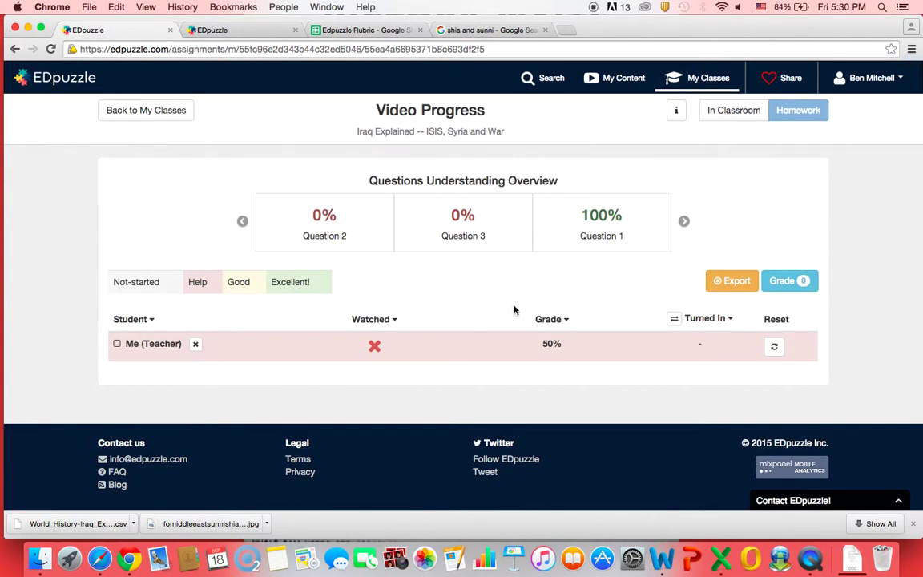
Step: Review the graded quiz answers in the Me (Teacher) progress details and return to the class progress
left_click(560, 346)
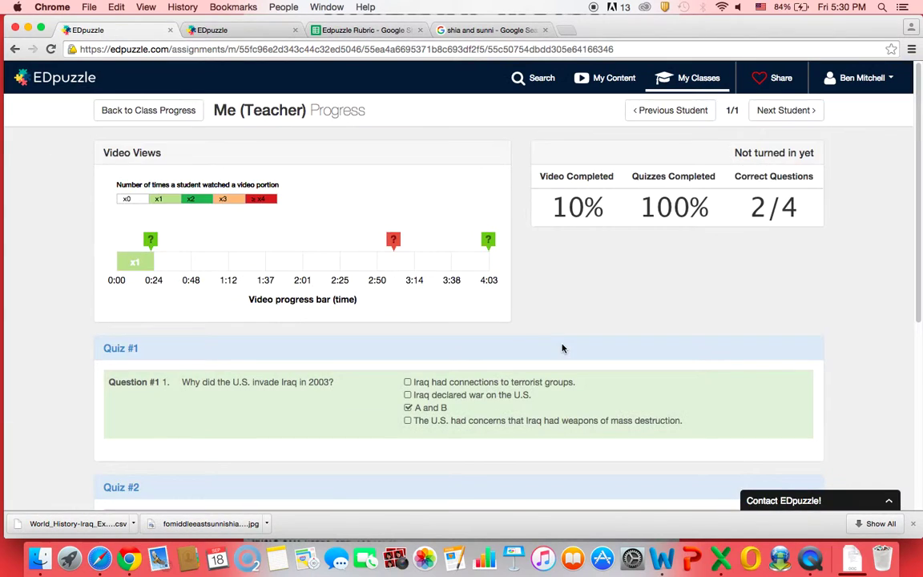
scroll(350, 264, "down", 5)
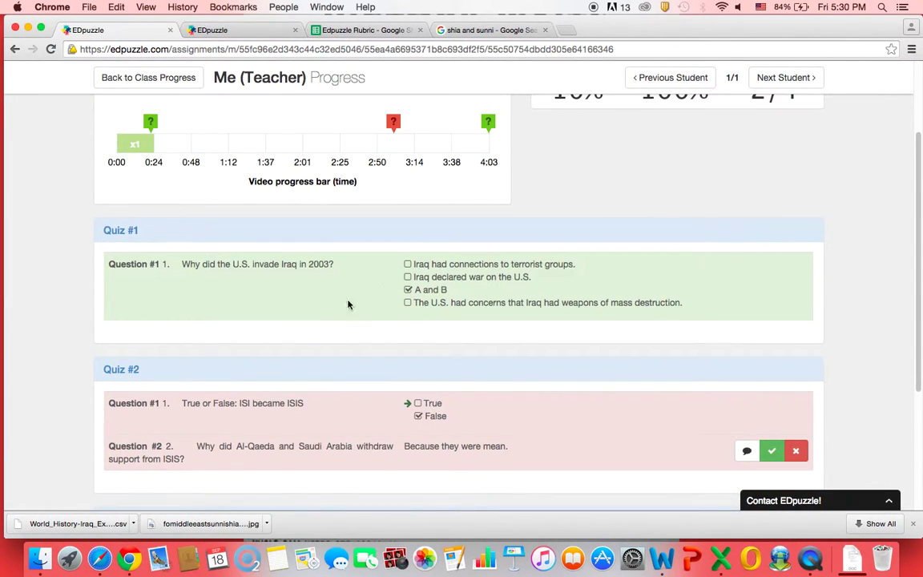
scroll(285, 285, "down", 5)
scroll(311, 268, "up", 6)
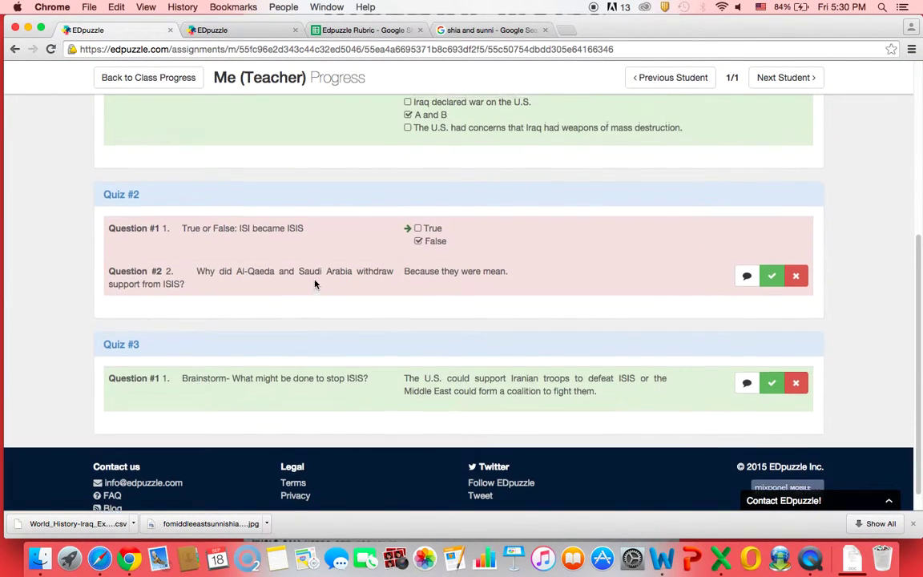
scroll(296, 287, "down", 6)
scroll(285, 290, "up", 8)
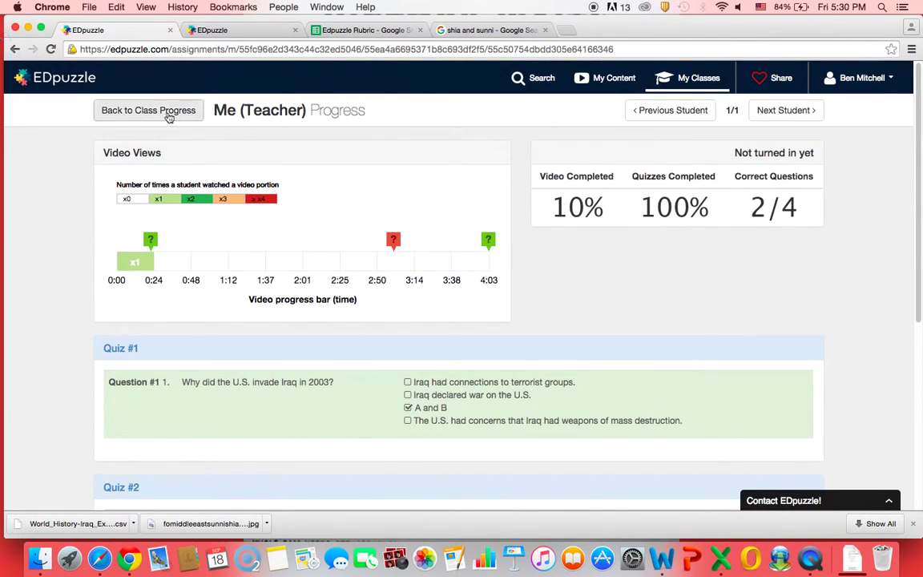
left_click(169, 114)
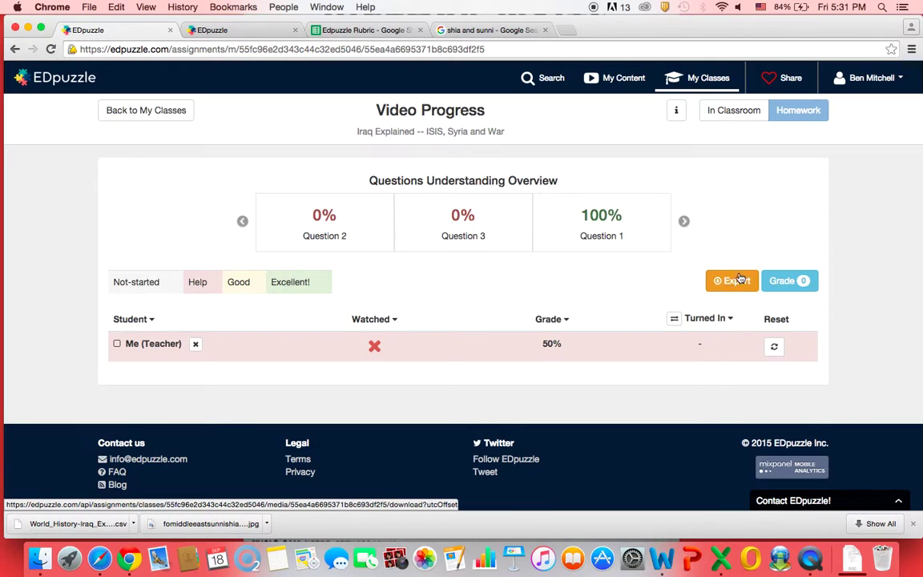
Step: Export the Iraq Explained progress report as a CSV file and inspect its student rows in Excel before closing it
left_click(733, 282)
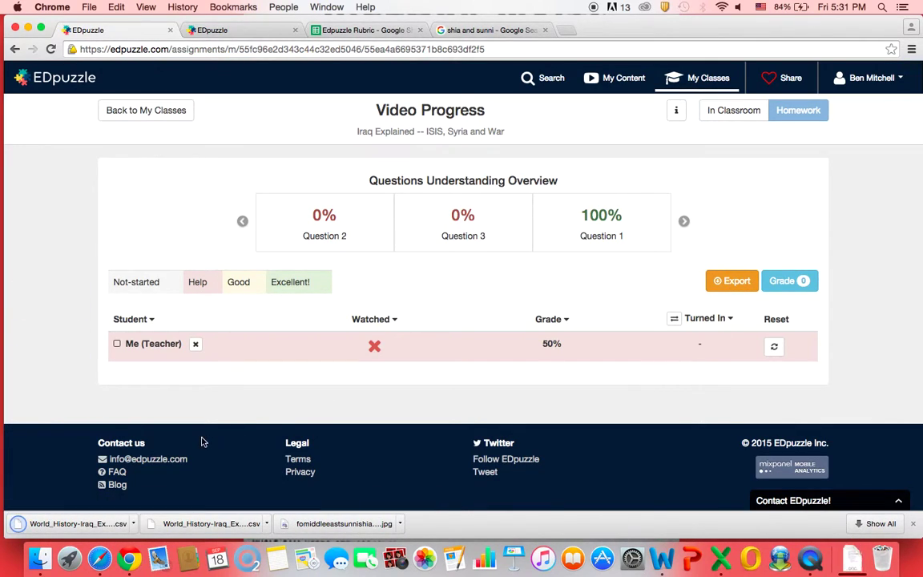
left_click(66, 525)
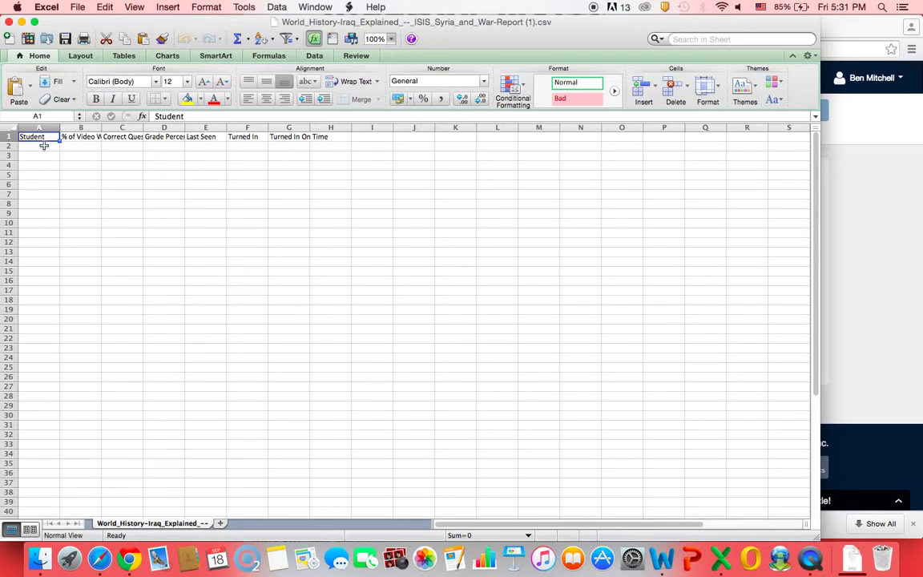
left_click_drag(43, 146, 296, 286)
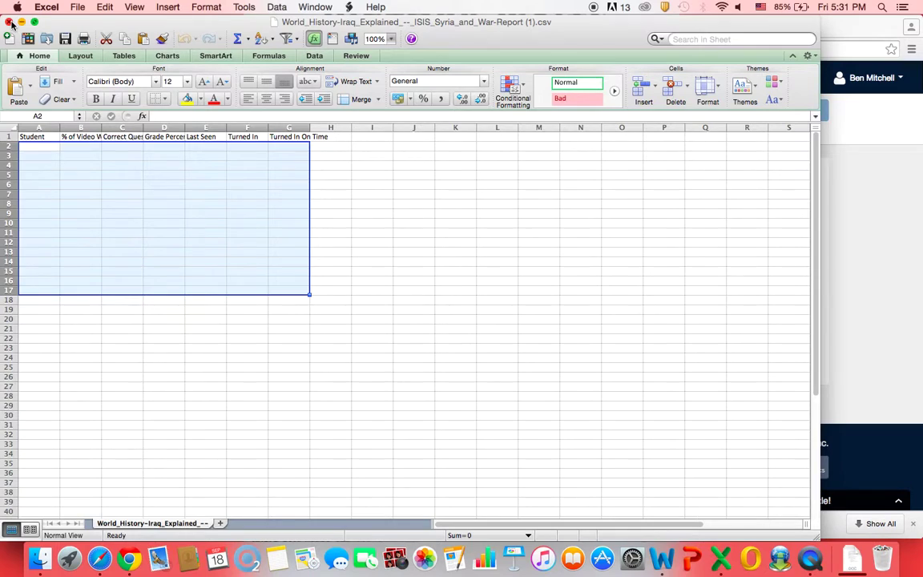
left_click(57, 148)
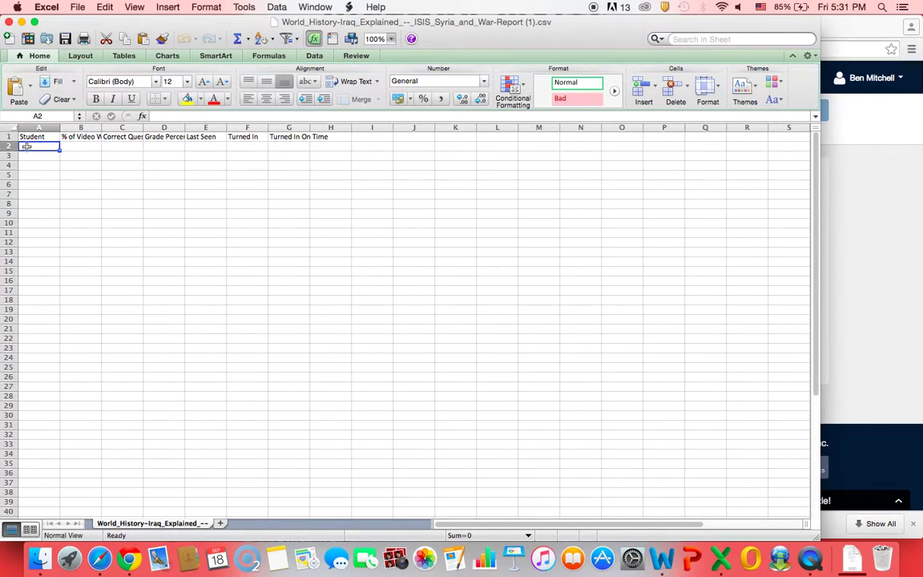
left_click(9, 22)
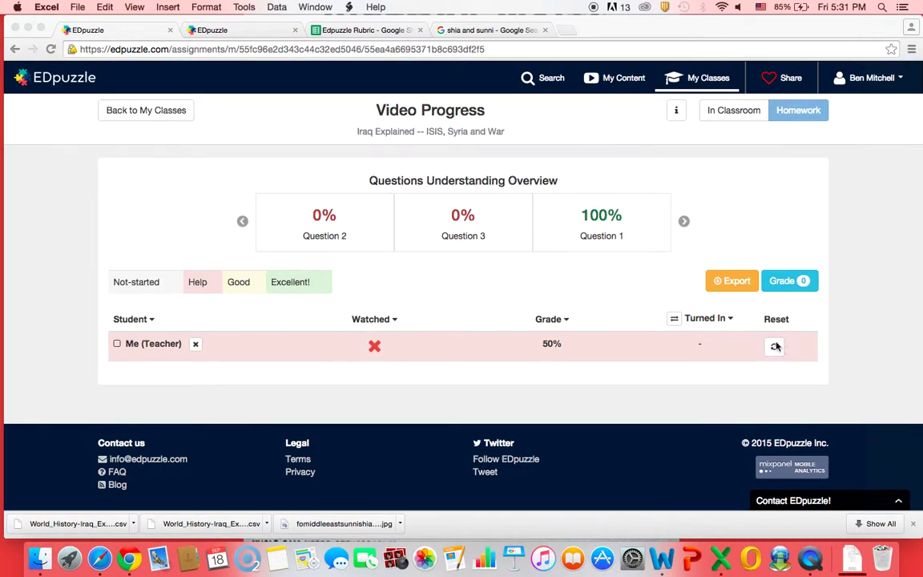